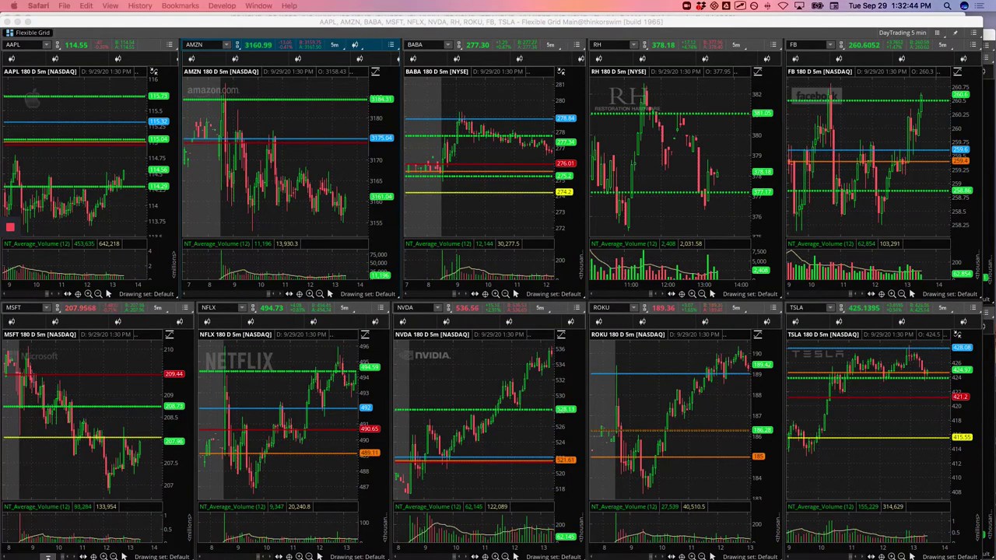
# Step: Switch to the Day Trading Tracker spreadsheet in the browser and go to the Mighty Ninety: Week of 9/28/20 section
pyautogui.moveTo(507, 34); pyautogui.dragTo(526, 54)
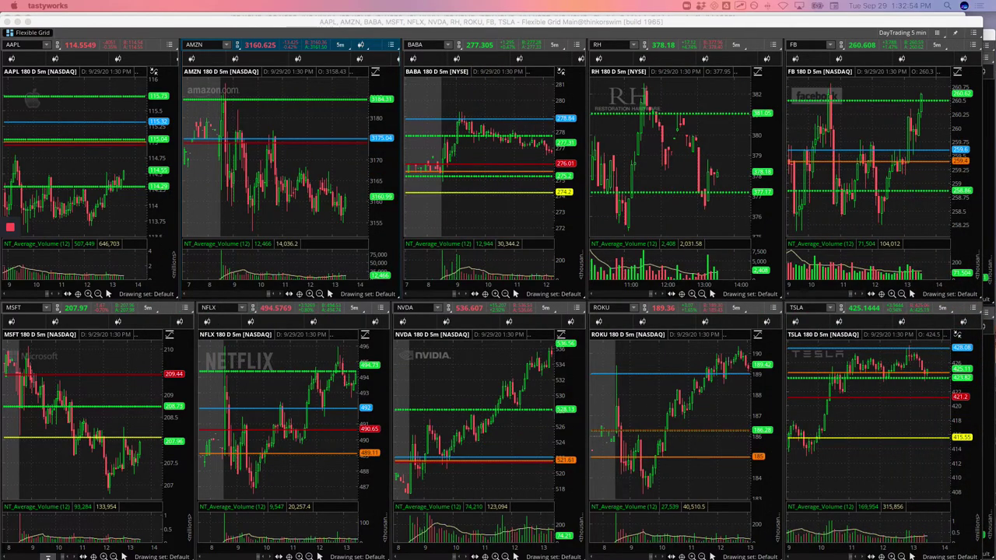
pyautogui.click(119, 524)
pyautogui.hotkey('ctrl', 'b')
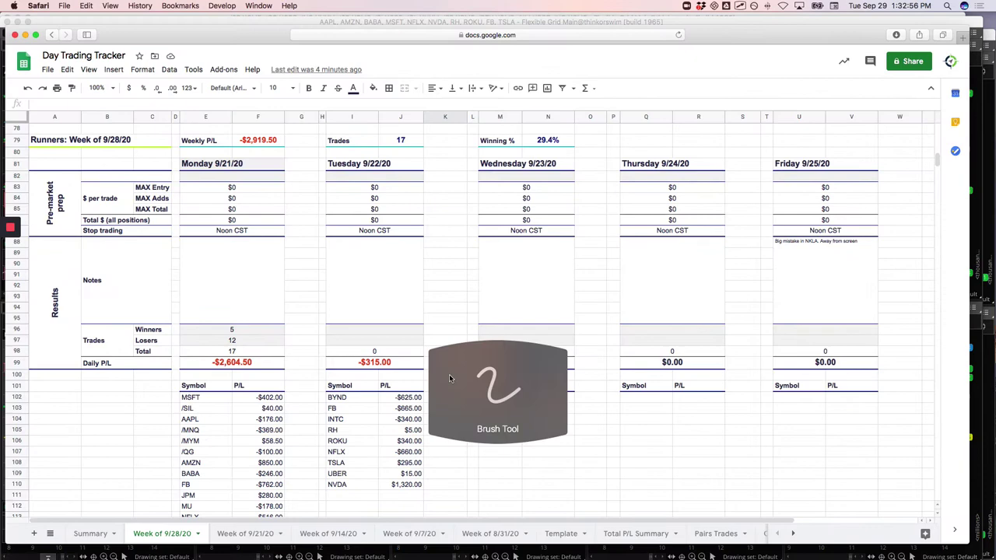
pyautogui.scroll(10, 443, 370)
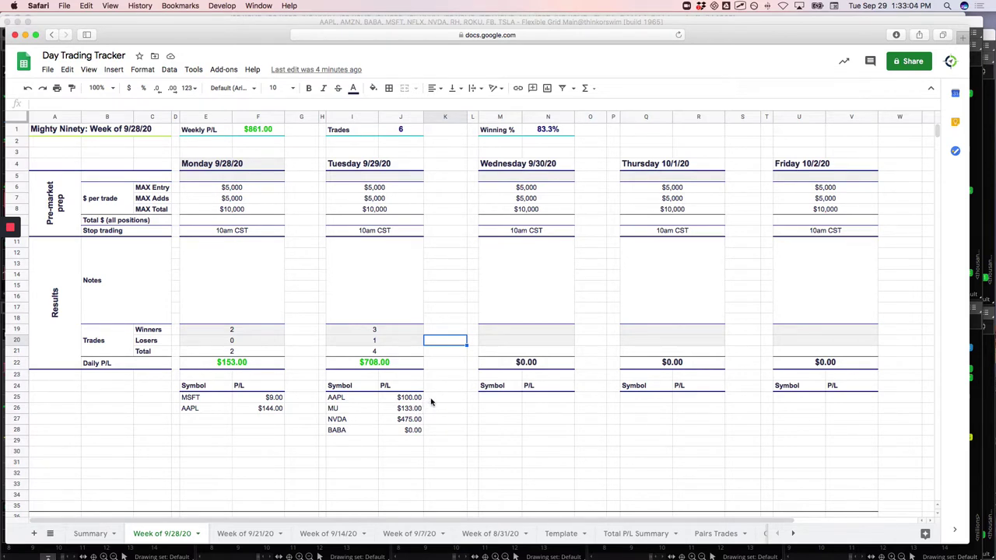
# Step: Mark Tuesday 9/29/20's trade list, Daily P/L and winner and loser counts in the Mighty Ninety section with the annotation brush
pyautogui.moveTo(428, 399)
pyautogui.mouseDown()
pyautogui.moveTo(442, 397)
pyautogui.moveTo(428, 410)
pyautogui.moveTo(441, 404)
pyautogui.moveTo(434, 422)
pyautogui.moveTo(449, 413)
pyautogui.moveTo(427, 431)
pyautogui.moveTo(442, 421)
pyautogui.mouseUp()
pyautogui.moveTo(393, 358)
pyautogui.mouseDown()
pyautogui.moveTo(344, 374)
pyautogui.moveTo(400, 359)
pyautogui.mouseUp()
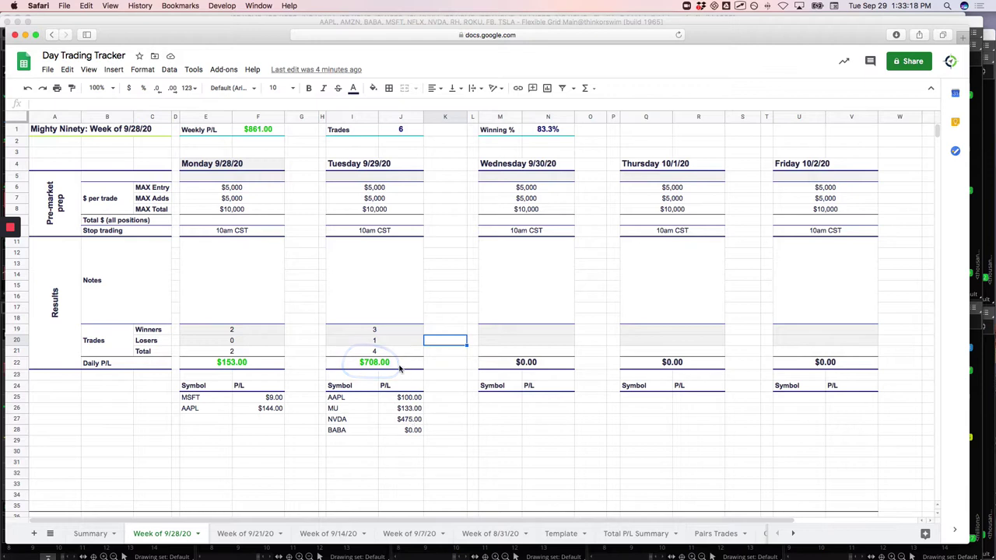
pyautogui.moveTo(375, 335); pyautogui.dragTo(375, 341)
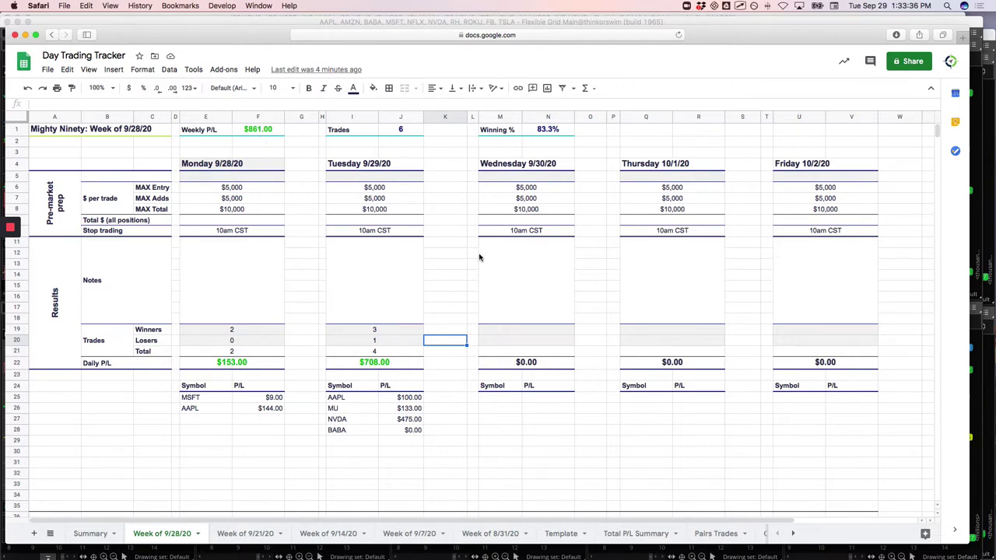
# Step: Mark the second-column totals of the /M2K–/MNQ and /MGC–/SIL pairs in the long/short results
pyautogui.scroll(-10, 479, 257)
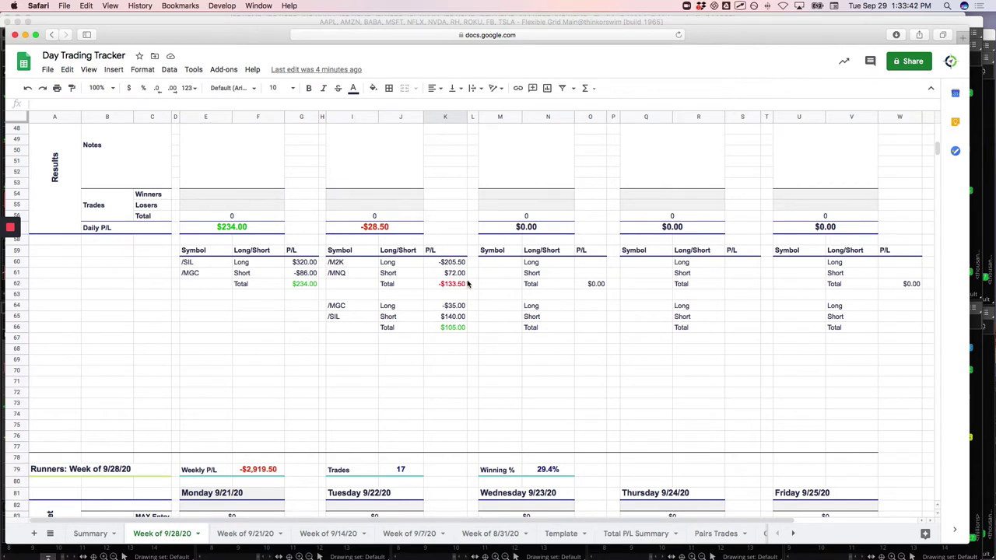
pyautogui.moveTo(467, 283); pyautogui.dragTo(465, 277)
pyautogui.moveTo(467, 327)
pyautogui.mouseDown()
pyautogui.moveTo(432, 327)
pyautogui.moveTo(454, 337)
pyautogui.mouseUp()
# Step: Circle the second day's Daily P/L in the Runners section and mark the symbol P/L values listed below it
pyautogui.scroll(-10, 479, 346)
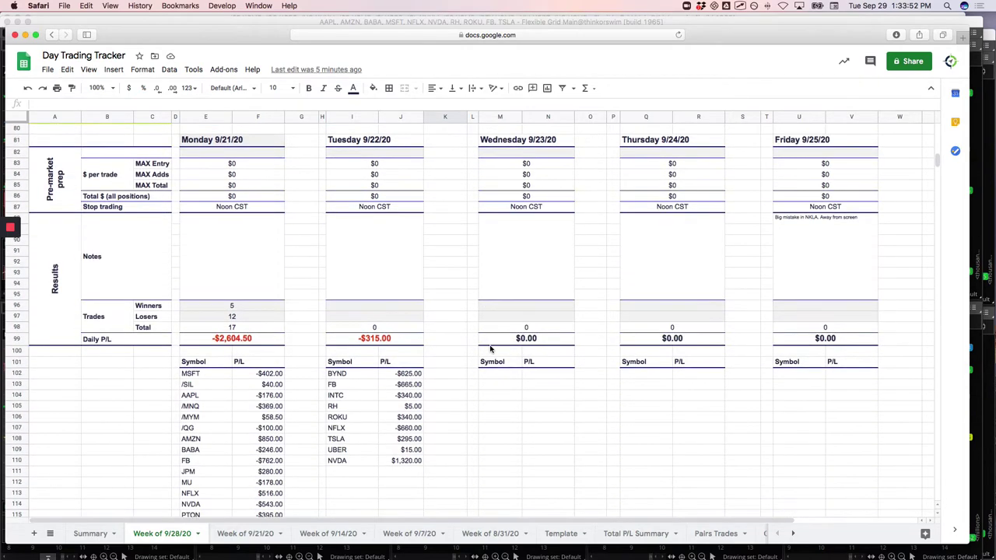
pyautogui.scroll(-1, 490, 349)
pyautogui.moveTo(389, 321); pyautogui.dragTo(392, 322)
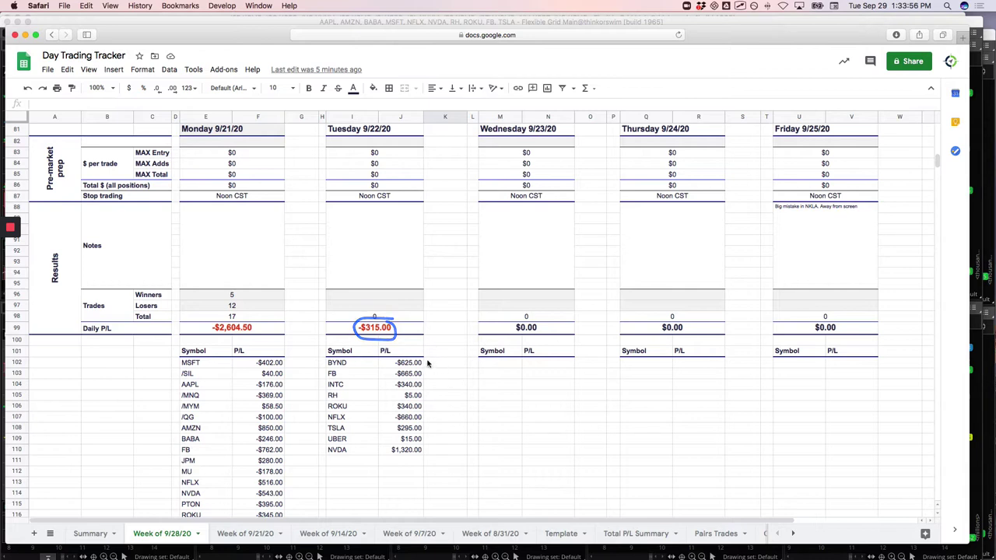
pyautogui.moveTo(427, 361)
pyautogui.mouseDown()
pyautogui.moveTo(442, 355)
pyautogui.moveTo(432, 378)
pyautogui.moveTo(446, 373)
pyautogui.moveTo(440, 397)
pyautogui.moveTo(449, 397)
pyautogui.mouseUp()
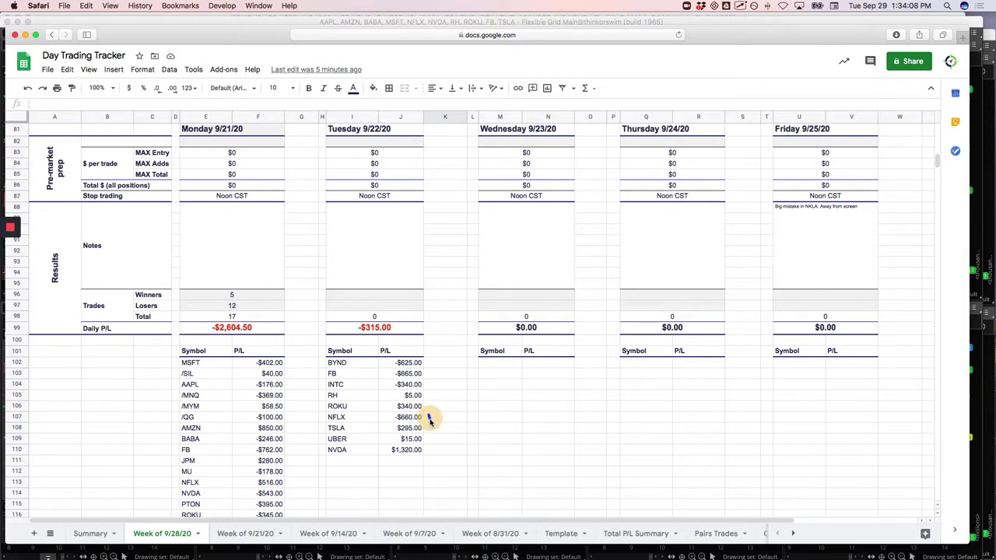
pyautogui.moveTo(428, 417)
pyautogui.mouseDown()
pyautogui.moveTo(442, 411)
pyautogui.moveTo(437, 451)
pyautogui.mouseUp()
# Step: Return to the thinkorswim chart grid and mark AAPL's upward move from about 8:40 on its 5-minute chart
pyautogui.moveTo(717, 35); pyautogui.dragTo(995, 54)
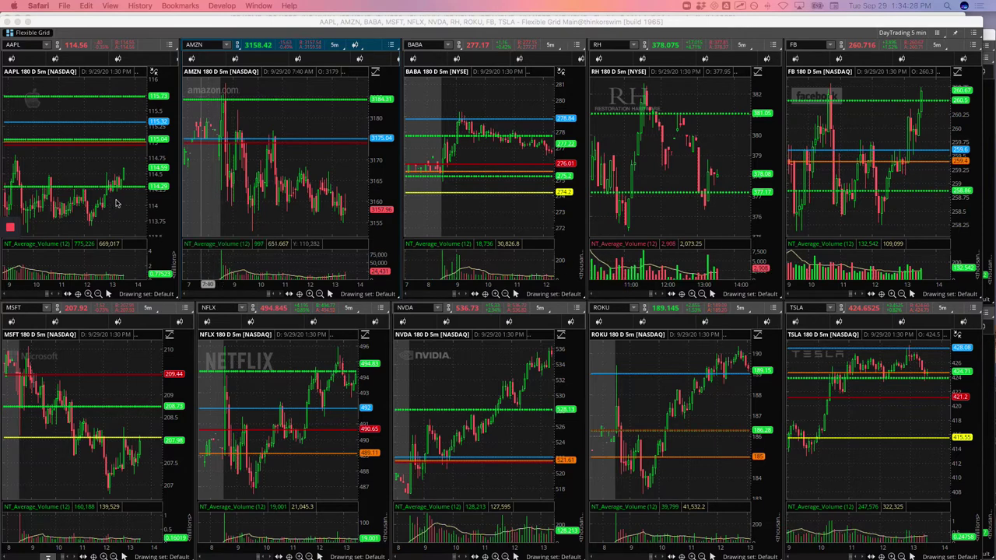
pyautogui.scroll(5, 108, 202)
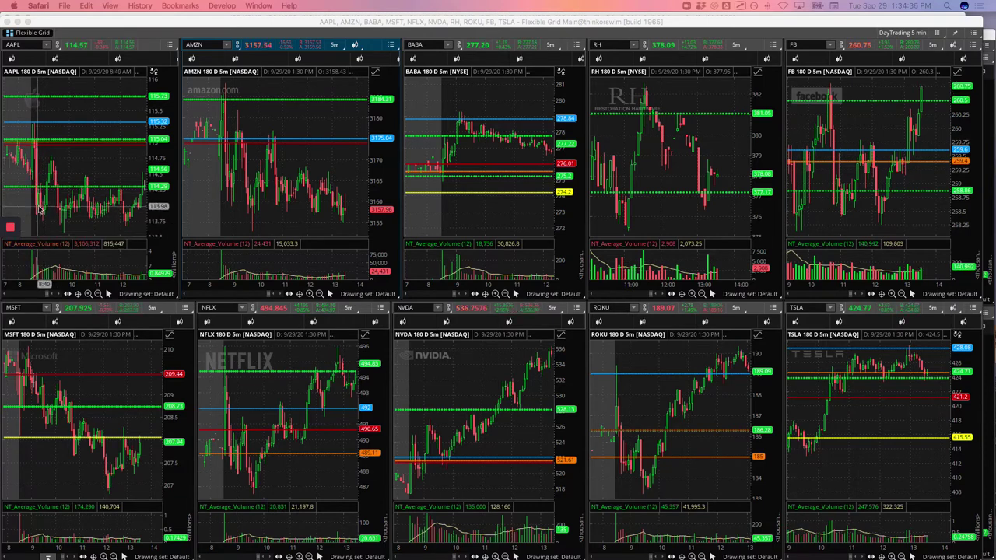
pyautogui.click(33, 206)
pyautogui.moveTo(39, 214); pyautogui.dragTo(49, 190)
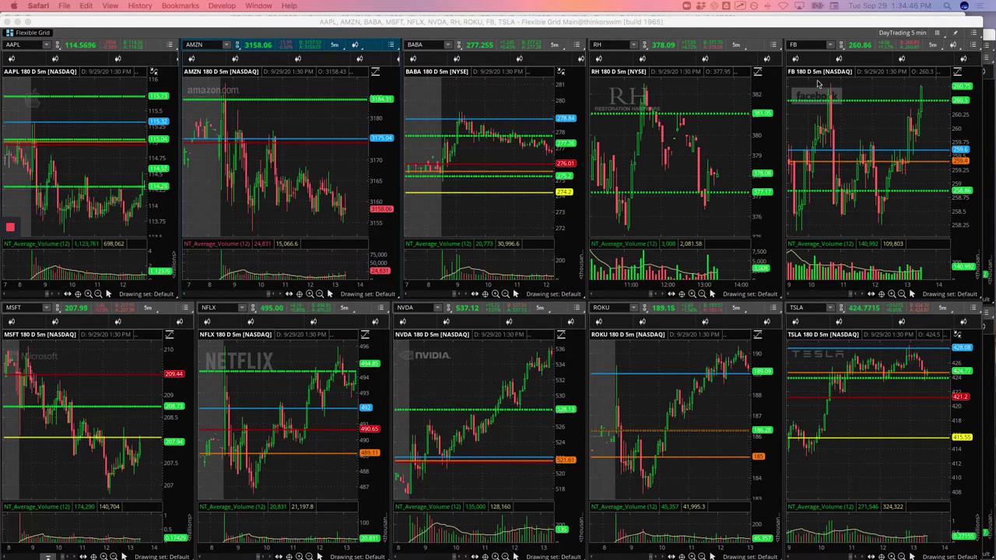
# Step: Bring up the chart grid containing BA, AMD and MU, and mark the MU decline from its morning high
pyautogui.click(988, 35)
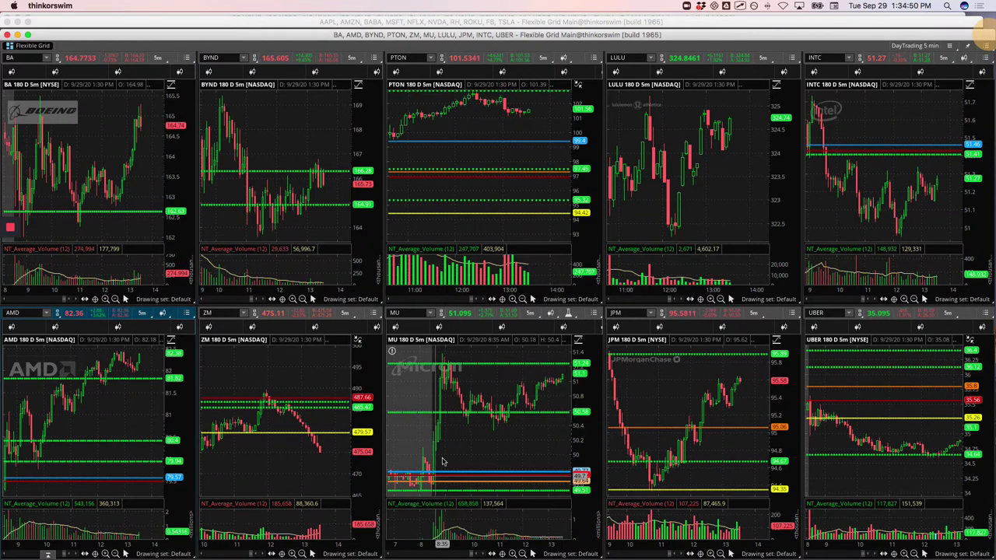
pyautogui.moveTo(444, 363); pyautogui.dragTo(451, 380)
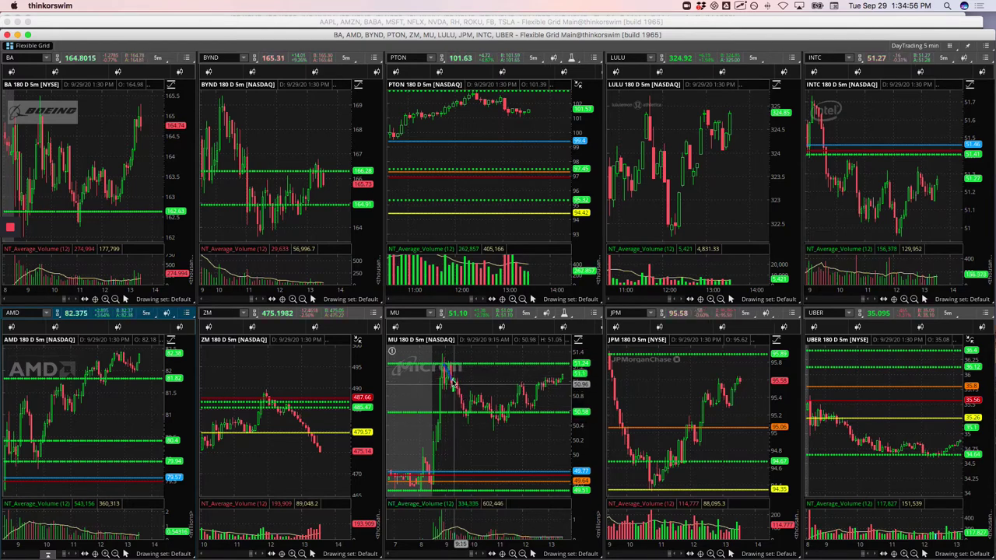
pyautogui.moveTo(450, 375); pyautogui.dragTo(466, 415)
pyautogui.moveTo(446, 372); pyautogui.dragTo(442, 366)
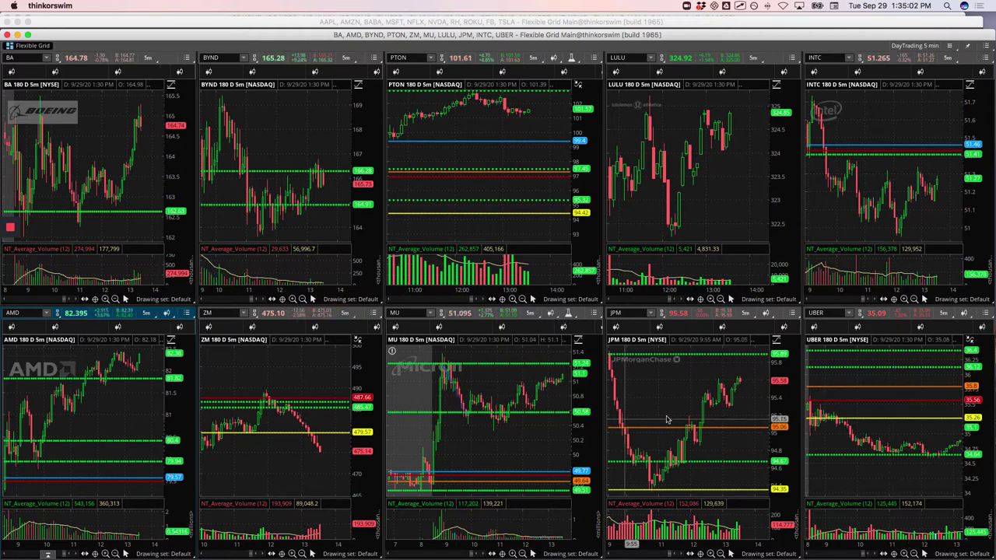
# Step: Return to the AAPL–TSLA chart grid and mark NVDA's rise from about 8:35
pyautogui.click(938, 24)
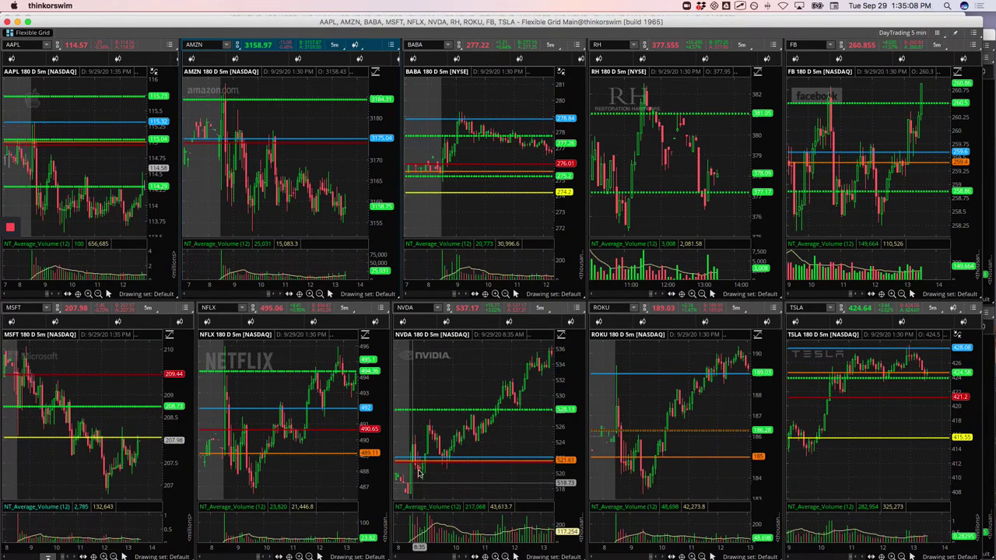
pyautogui.moveTo(419, 478)
pyautogui.mouseDown()
pyautogui.moveTo(422, 427)
pyautogui.moveTo(430, 432)
pyautogui.mouseUp()
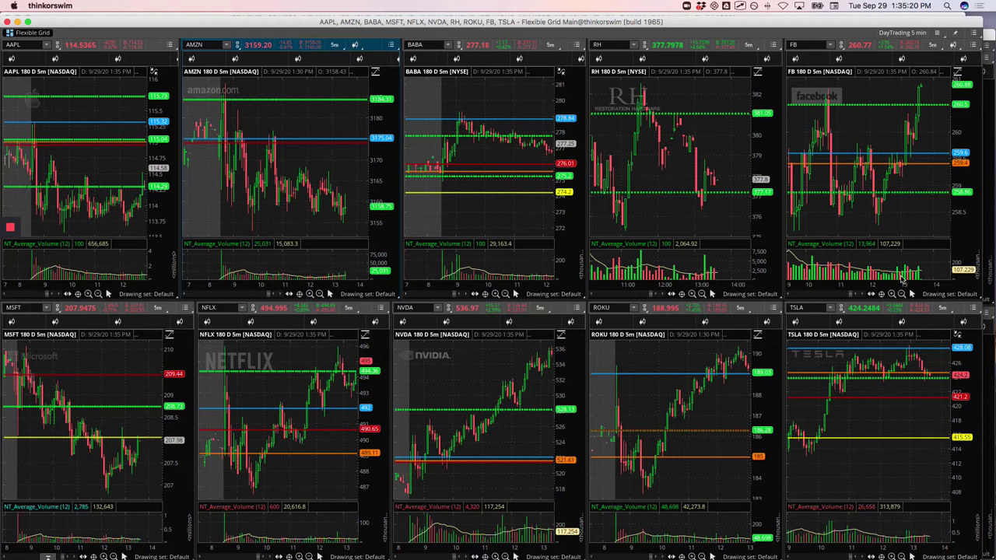
# Step: Bring up the BA–UBER chart grid and trace BYND's rise from about 9:25 and its following decline
pyautogui.click(988, 36)
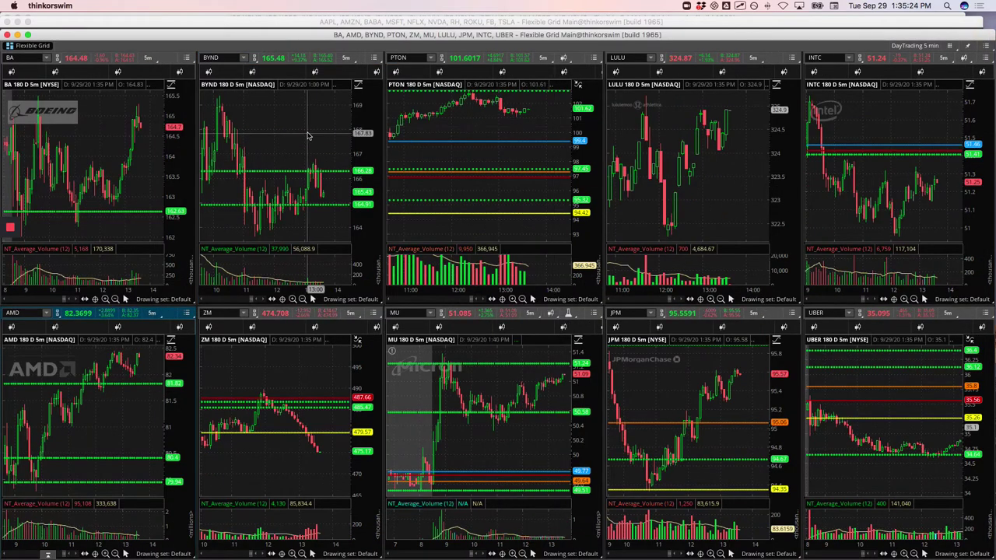
pyautogui.hscroll(-5, 310, 137)
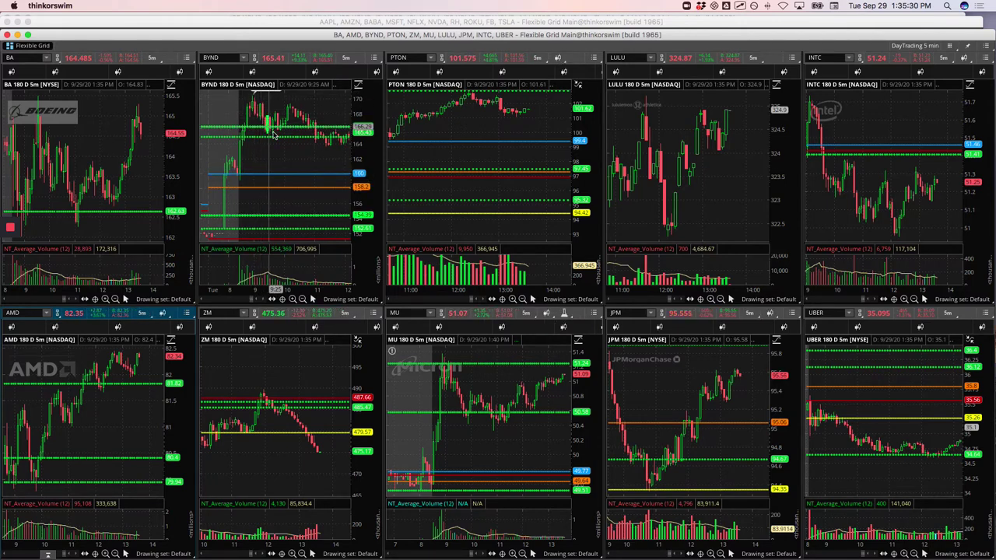
pyautogui.moveTo(269, 130); pyautogui.dragTo(286, 109)
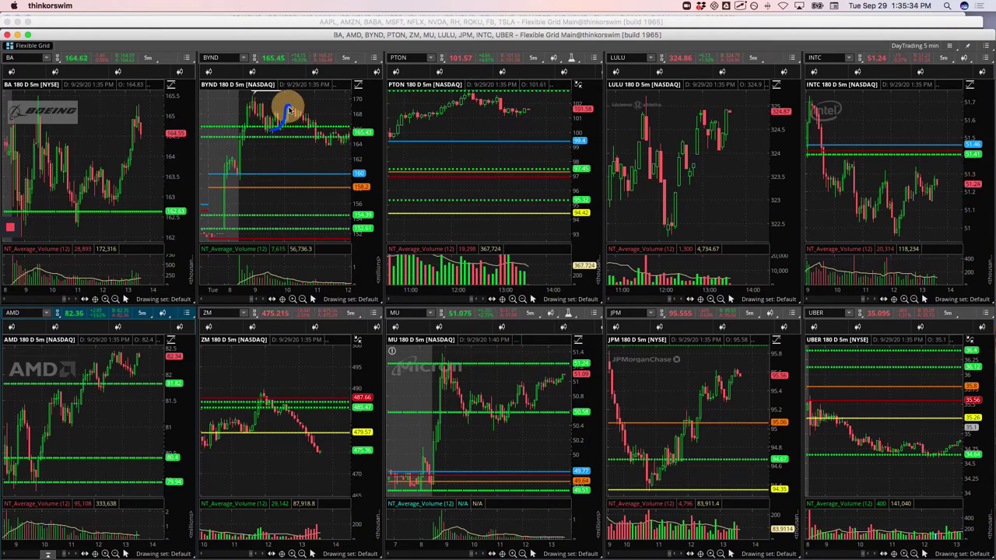
pyautogui.moveTo(290, 110); pyautogui.dragTo(333, 143)
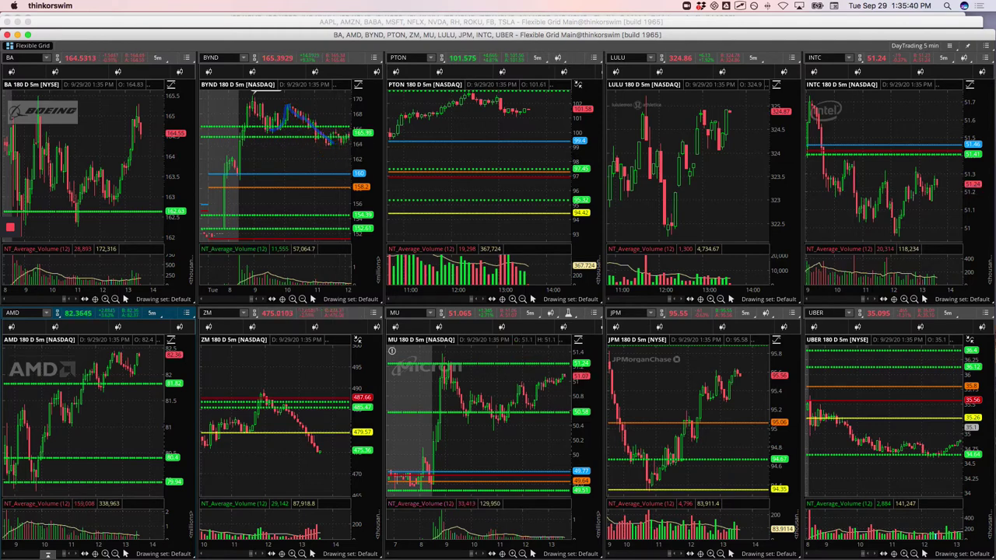
# Step: Return to the AAPL–TSLA chart grid, show FB's morning session and trace its decline through the blue and orange lines
pyautogui.click(884, 25)
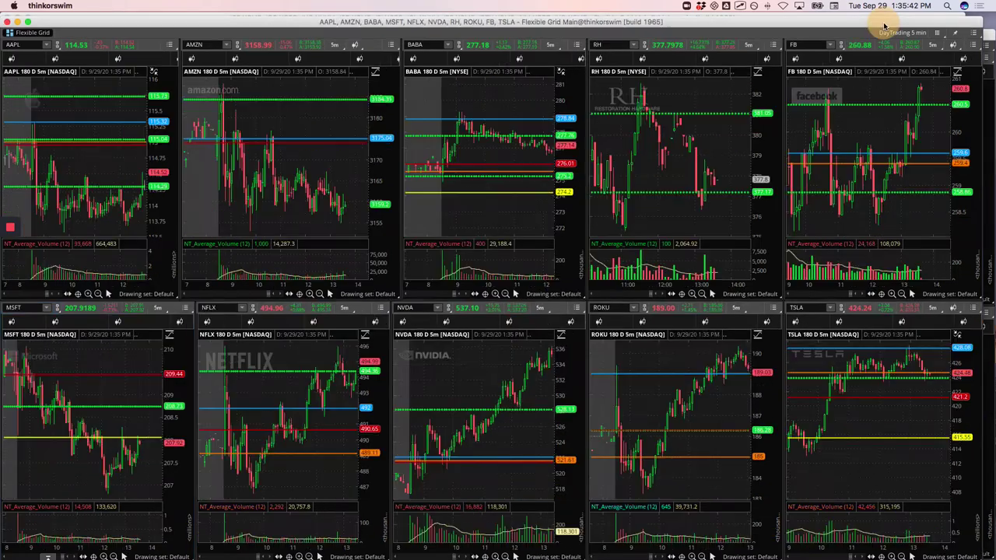
pyautogui.hscroll(-10, 909, 168)
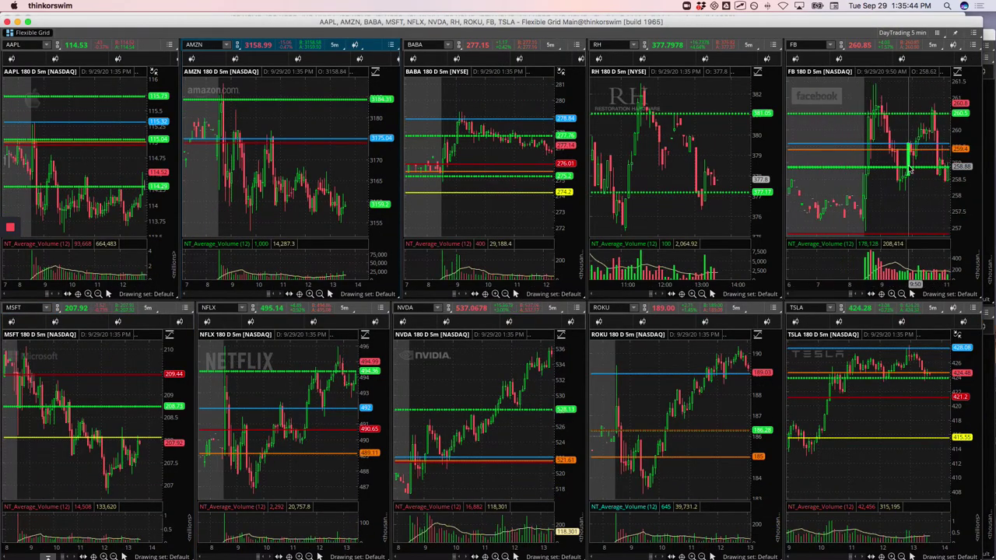
pyautogui.click(199, 138)
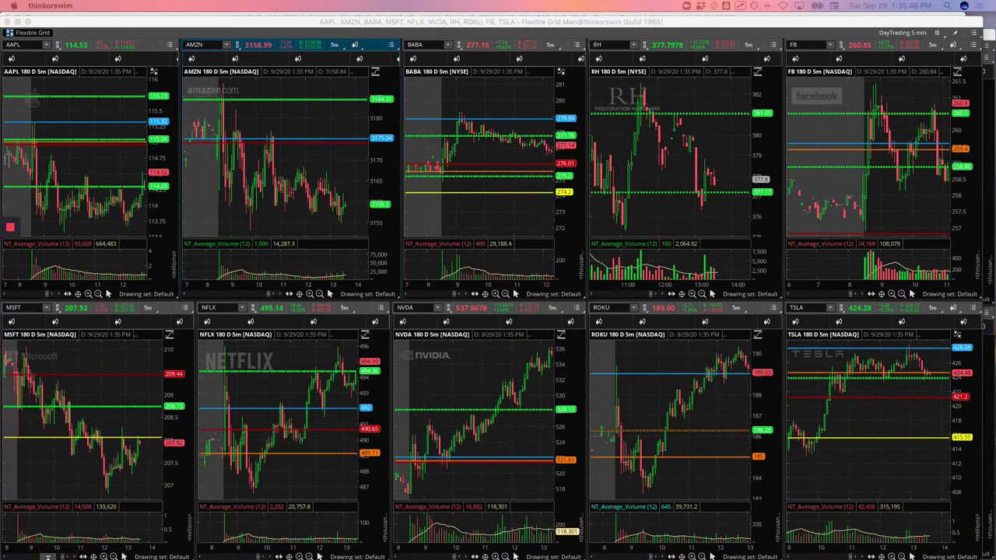
pyautogui.click(235, 282)
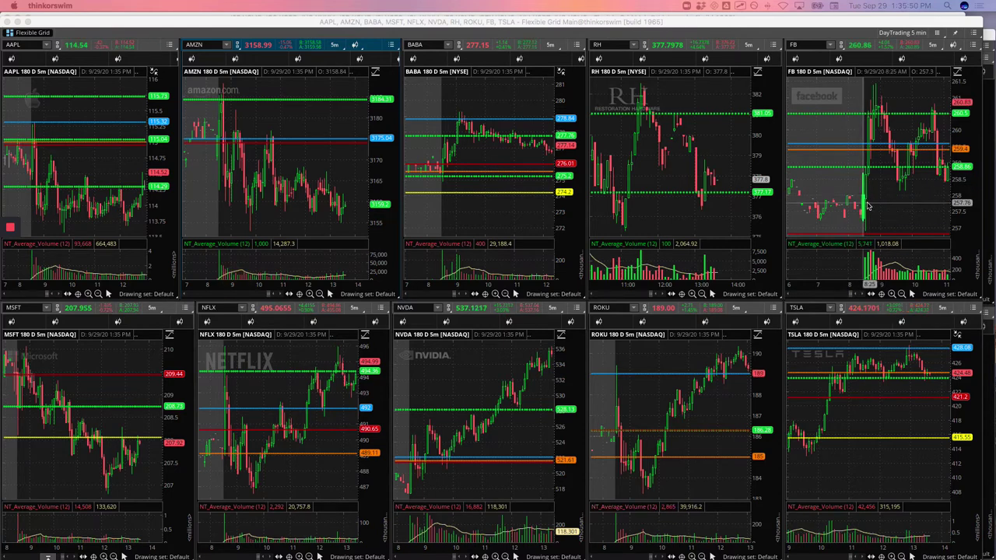
pyautogui.click(891, 136)
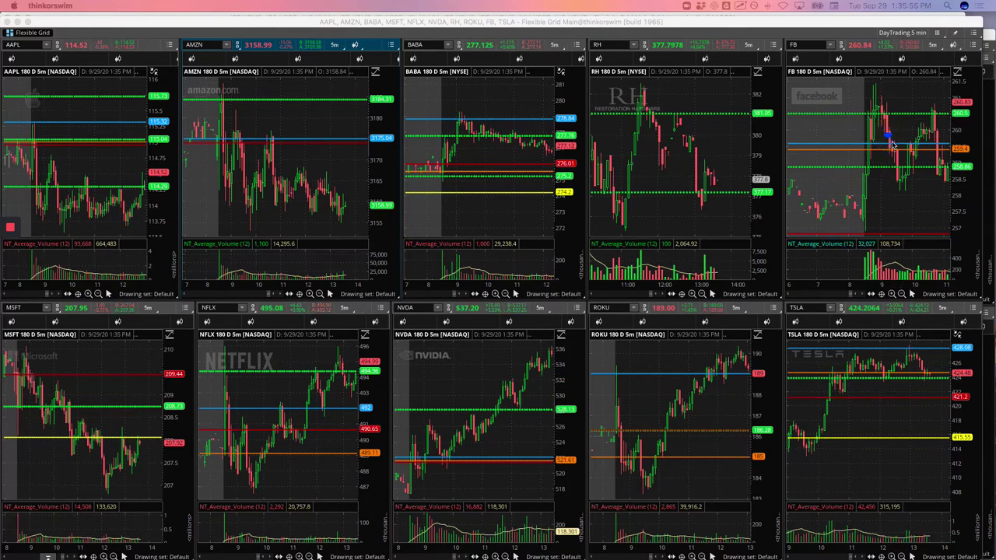
pyautogui.moveTo(886, 137); pyautogui.dragTo(903, 177)
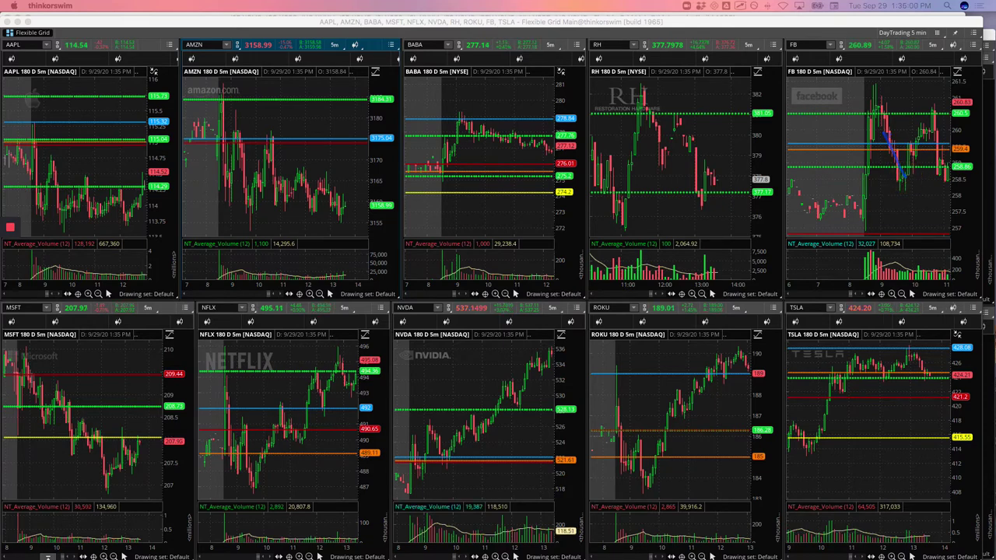
# Step: Bring up the BA–UBER chart grid, trace INTC's bounce from about 11:20, and clear the annotation
pyautogui.click(989, 39)
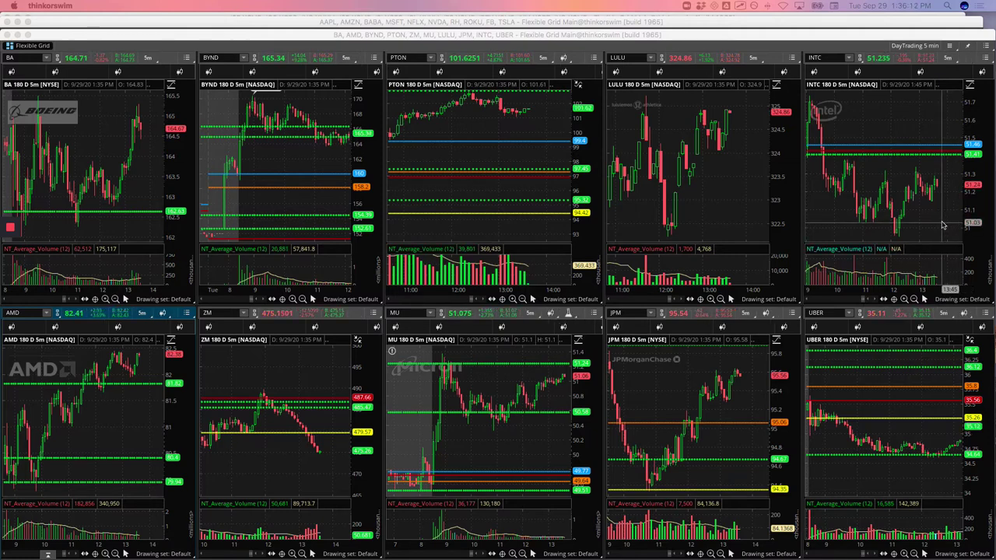
pyautogui.scroll(5, 926, 208)
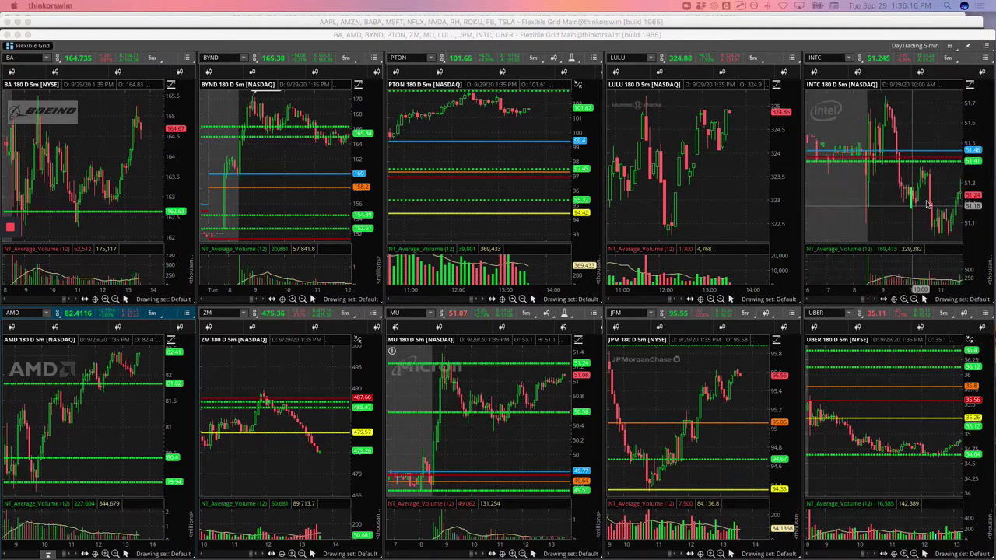
pyautogui.scroll(-3, 907, 177)
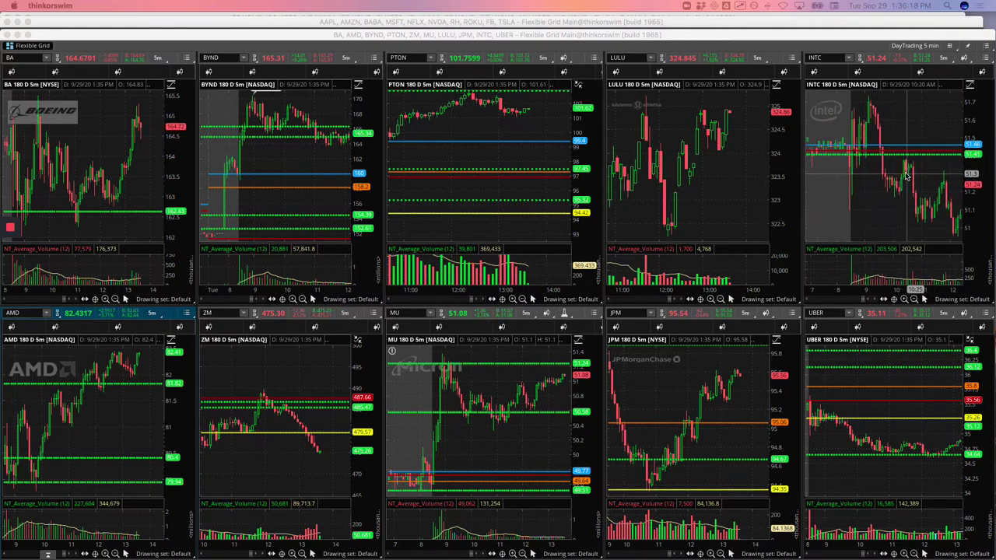
pyautogui.scroll(-2, 901, 176)
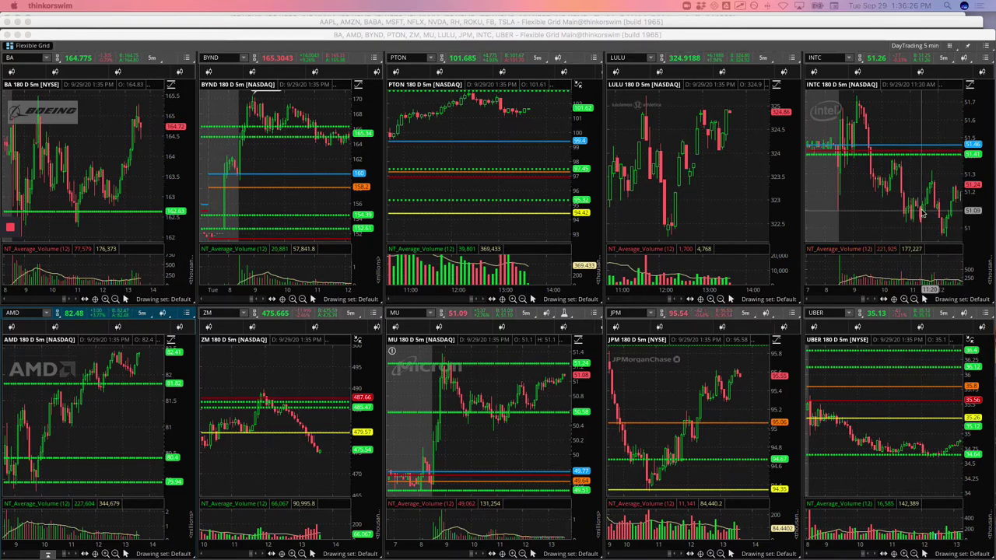
pyautogui.moveTo(920, 210); pyautogui.dragTo(937, 183)
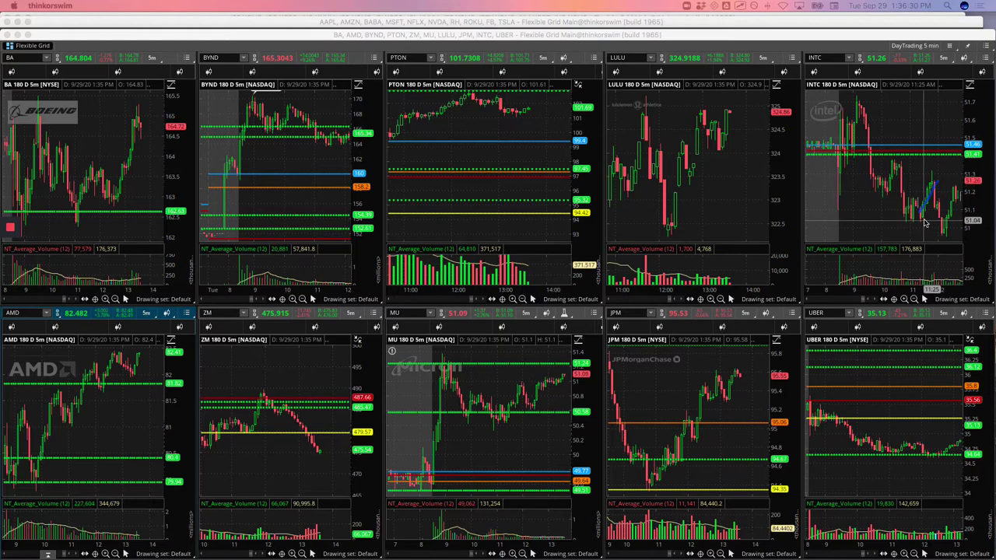
pyautogui.press('Delete')
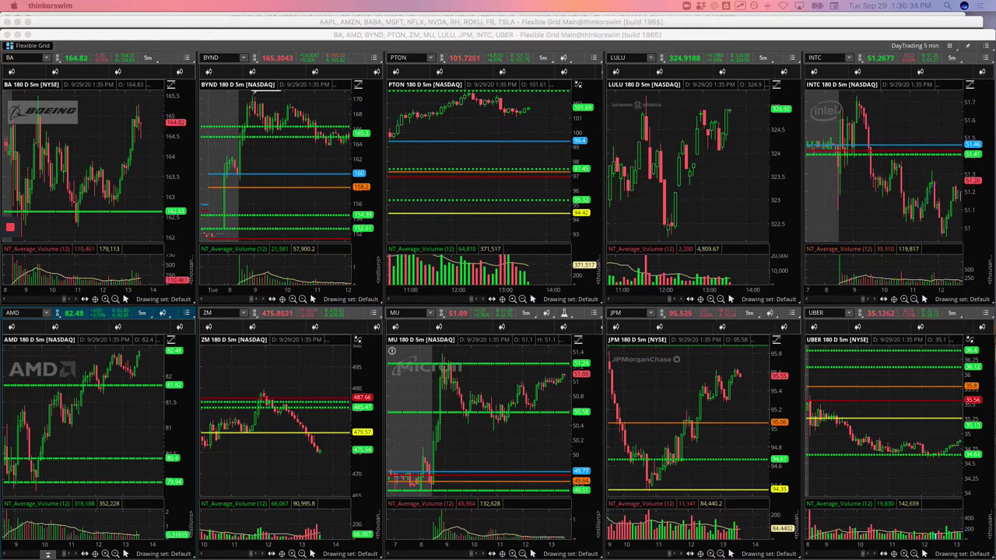
# Step: Return to the AAPL–TSLA chart grid, show RH's morning session, and mark its price action around 10:30 near the lower dotted line
pyautogui.click(926, 23)
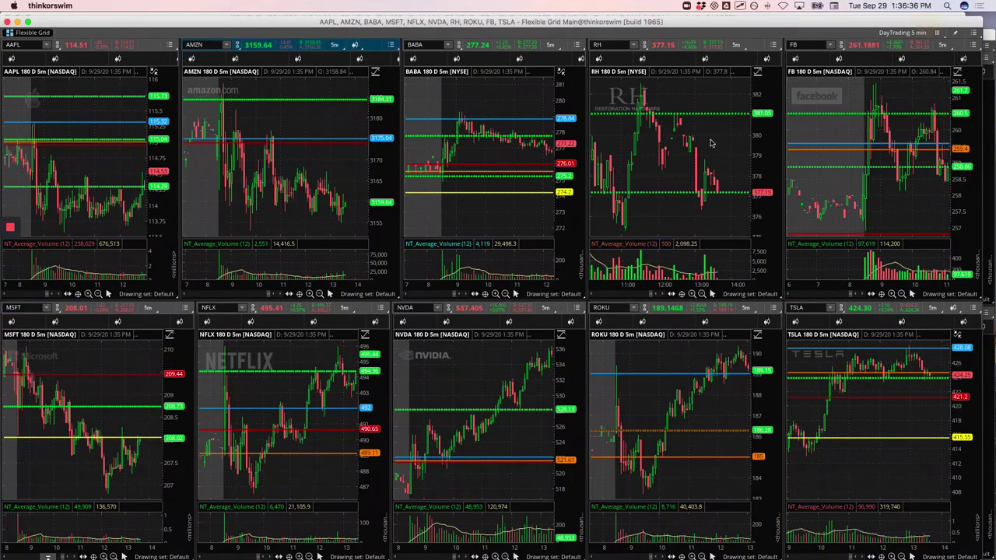
pyautogui.scroll(8, 710, 143)
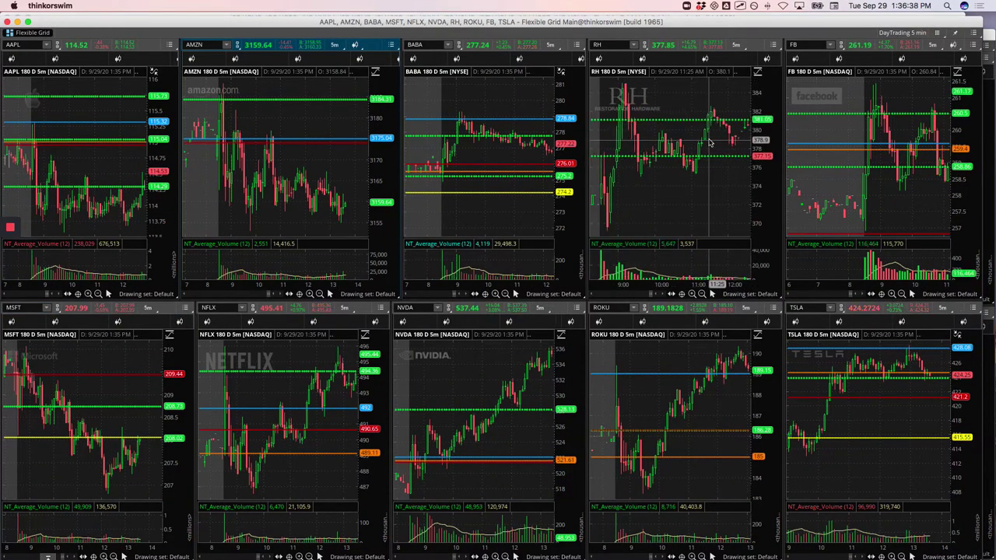
pyautogui.scroll(3, 710, 142)
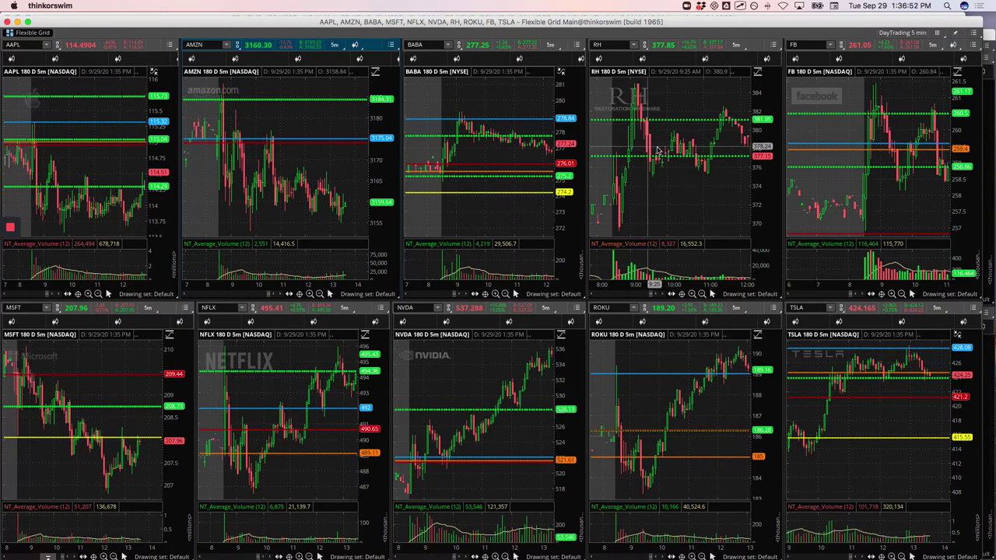
pyautogui.click(693, 157)
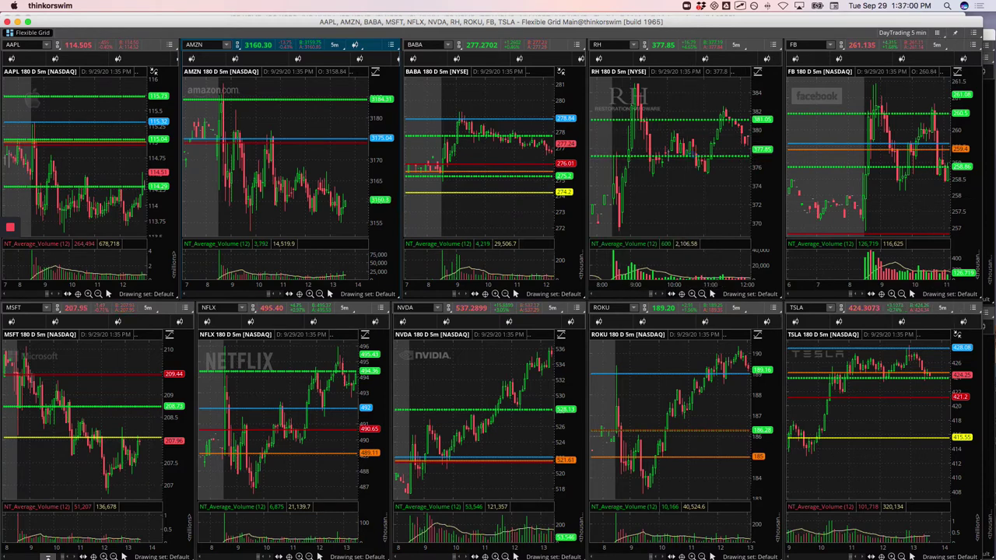
# Step: Trace ROKU's drop after about 9:20 through the orange line and its climb from about 10:40 past the blue line
pyautogui.click(241, 380)
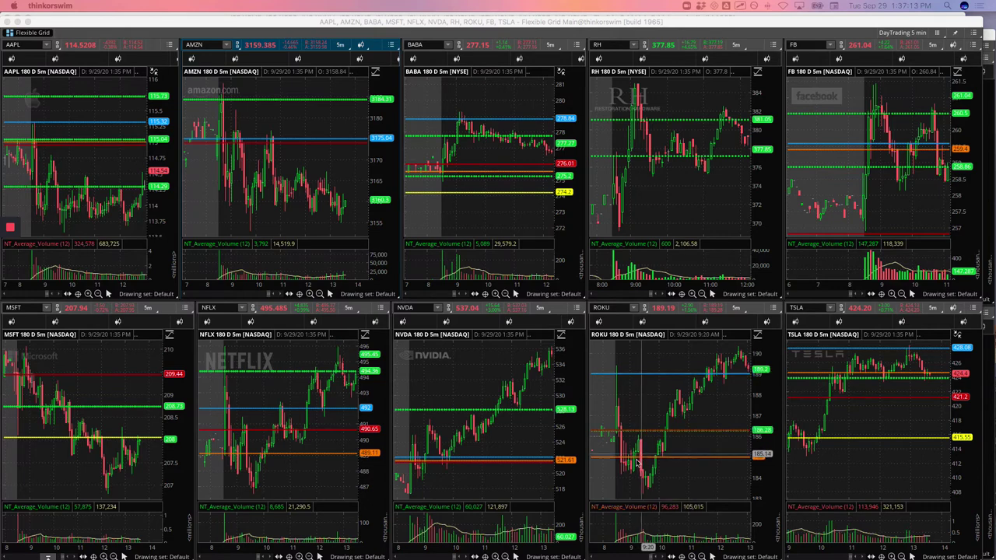
pyautogui.moveTo(632, 467)
pyautogui.mouseDown()
pyautogui.moveTo(640, 443)
pyautogui.moveTo(646, 475)
pyautogui.mouseUp()
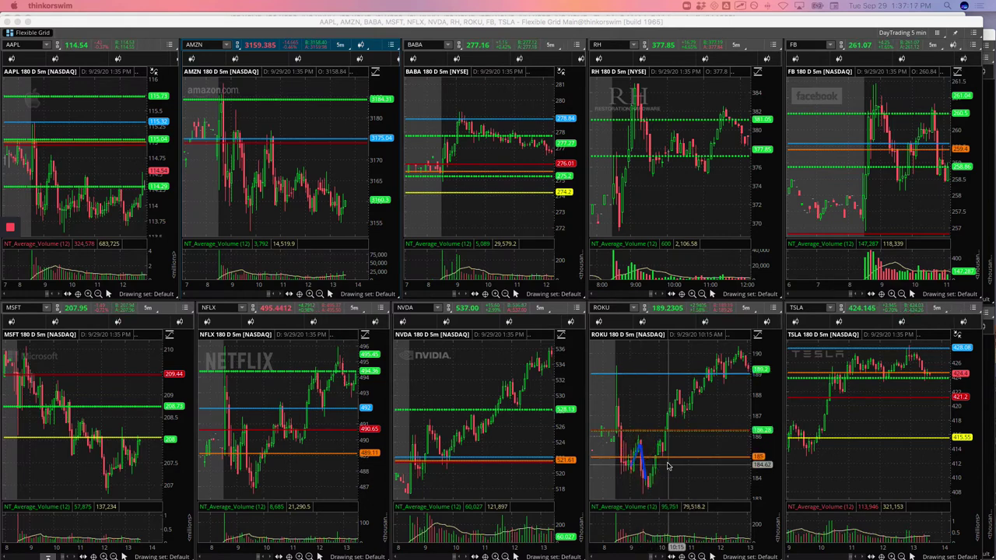
pyautogui.hscroll(3, 674, 466)
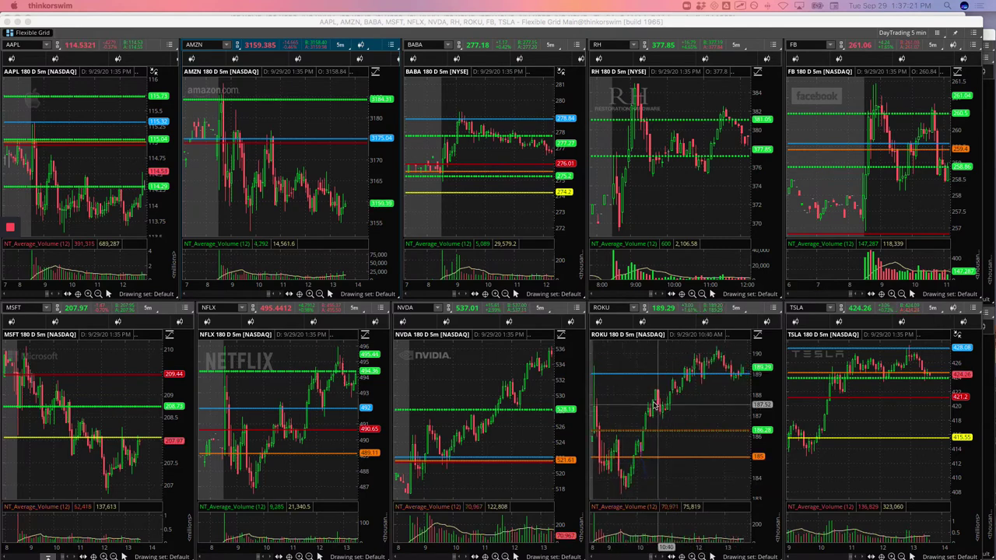
pyautogui.moveTo(652, 404)
pyautogui.mouseDown()
pyautogui.moveTo(667, 407)
pyautogui.moveTo(703, 361)
pyautogui.mouseUp()
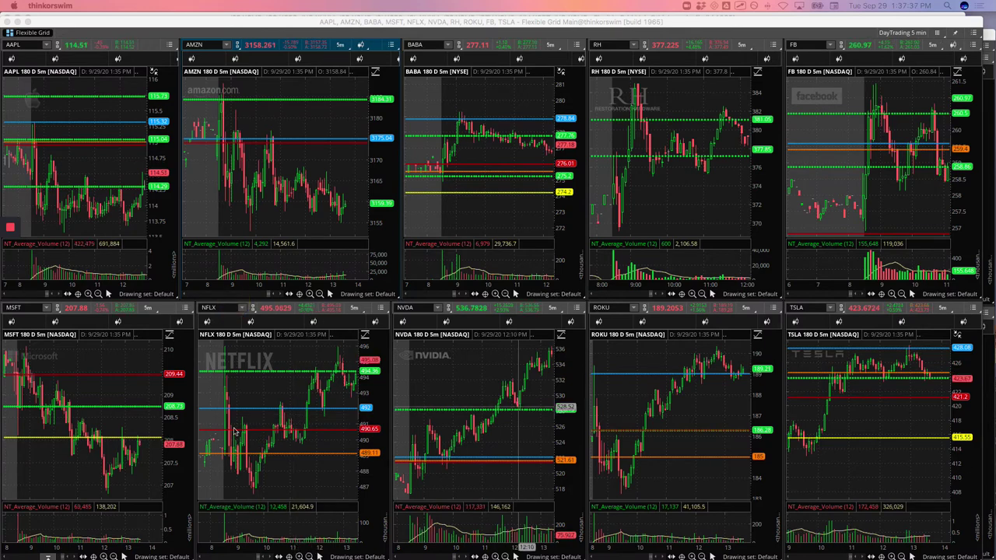
# Step: Show the earlier morning sessions of NFLX and TSLA, and trace TSLA's rise from about 10:30 toward the blue line
pyautogui.hscroll(-3, 268, 424)
pyautogui.scroll(3, 266, 424)
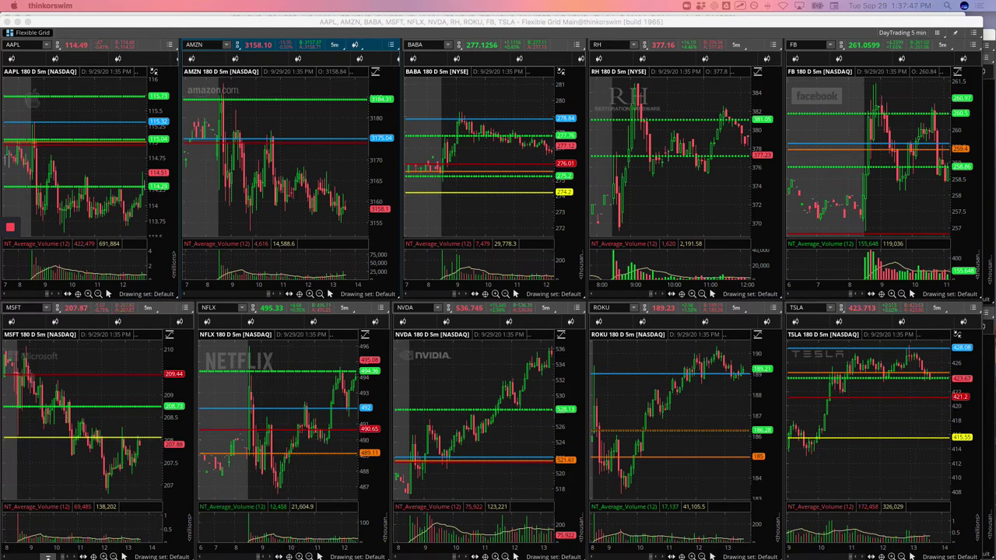
pyautogui.moveTo(828, 431); pyautogui.dragTo(869, 427)
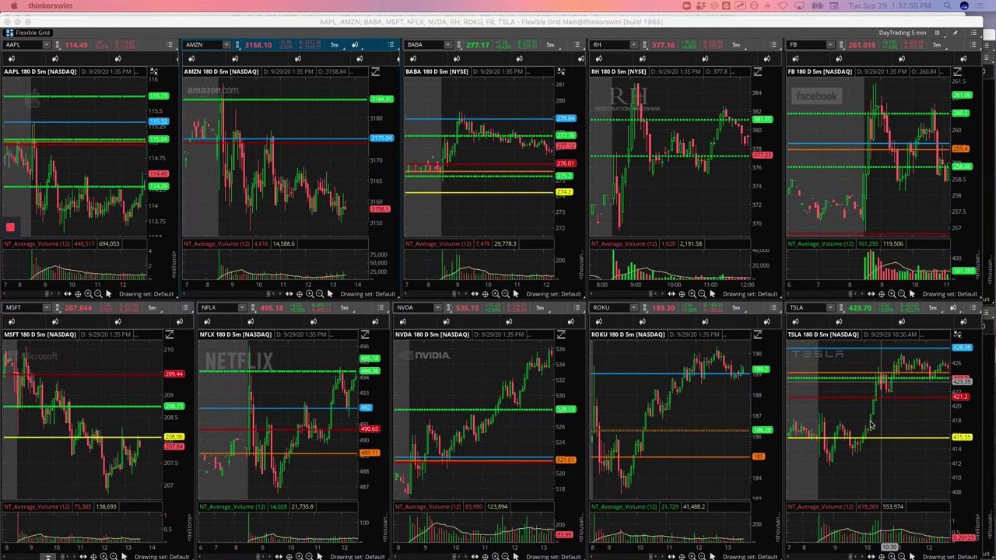
pyautogui.click(882, 380)
pyautogui.moveTo(885, 381); pyautogui.dragTo(901, 358)
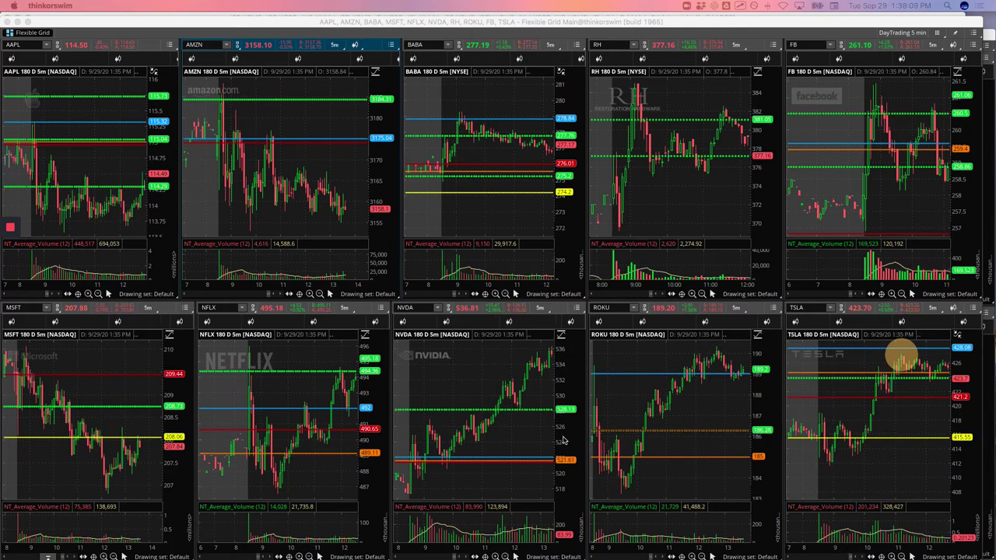
# Step: Show NVDA's earlier morning session and trace its climb through the dotted green line and the following leg up to about 12:25
pyautogui.hscroll(-3, 510, 431)
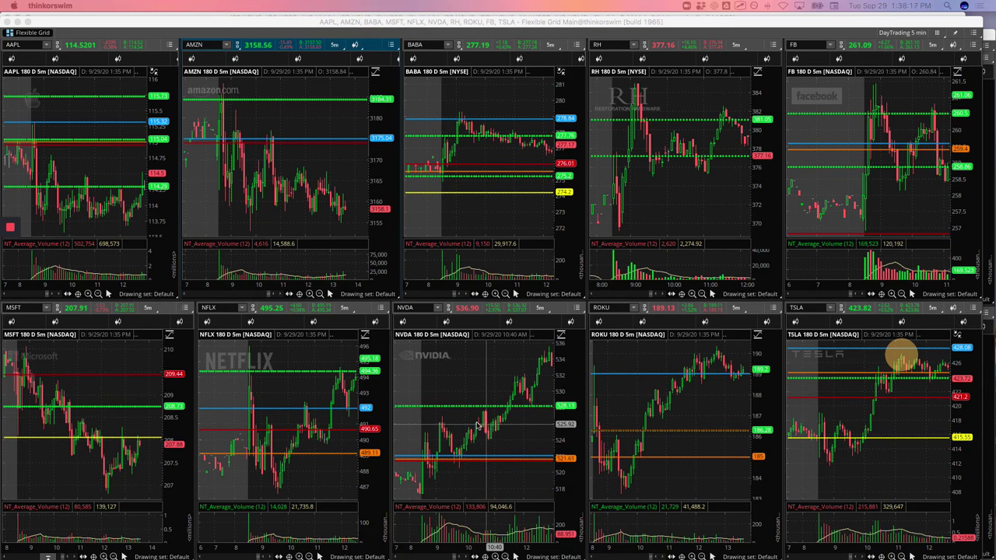
pyautogui.moveTo(435, 417)
pyautogui.mouseDown()
pyautogui.moveTo(487, 432)
pyautogui.moveTo(519, 381)
pyautogui.mouseUp()
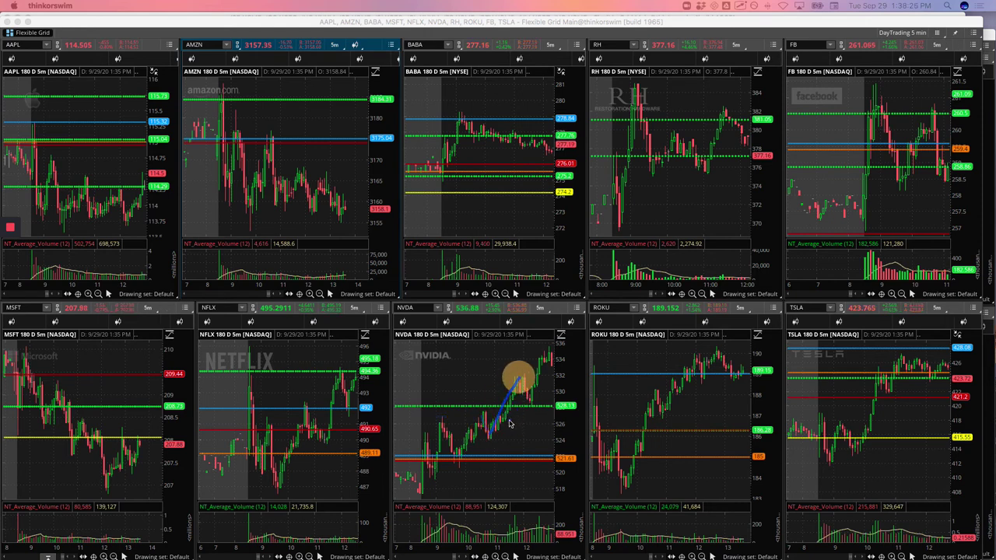
pyautogui.moveTo(489, 433)
pyautogui.mouseDown()
pyautogui.moveTo(511, 414)
pyautogui.moveTo(515, 388)
pyautogui.mouseUp()
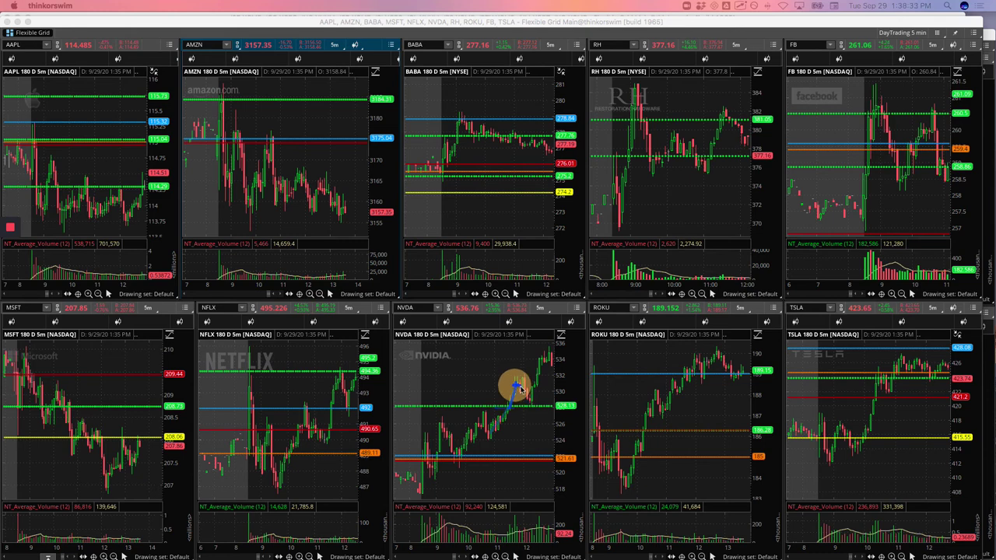
pyautogui.moveTo(520, 389)
pyautogui.mouseDown()
pyautogui.moveTo(526, 402)
pyautogui.moveTo(537, 364)
pyautogui.mouseUp()
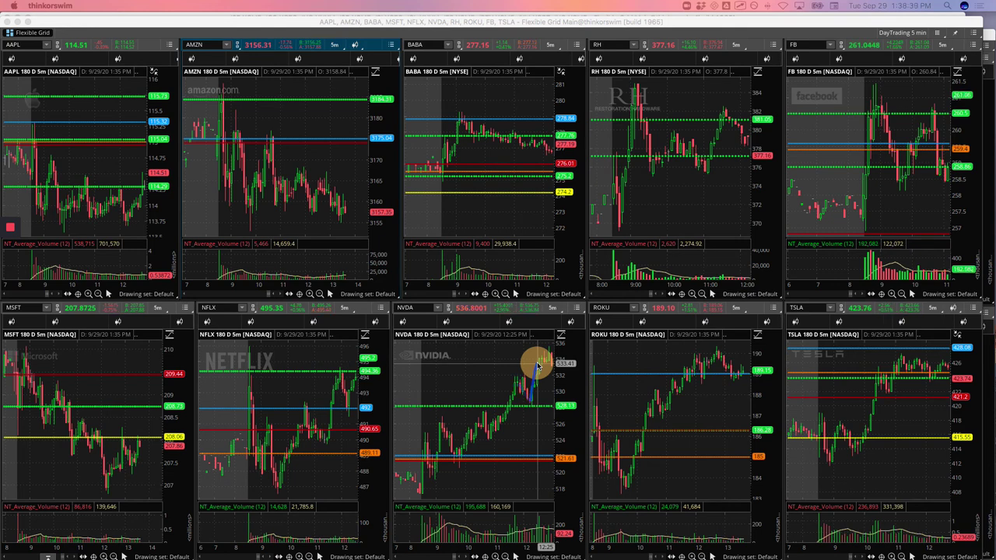